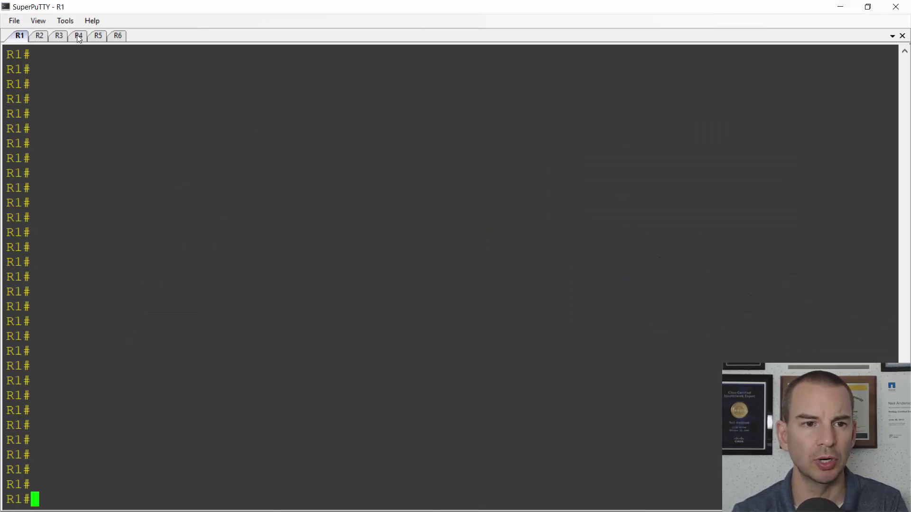
On R4, show the routing protocol settings, confirming RIP version 2 is running.
click(78, 36)
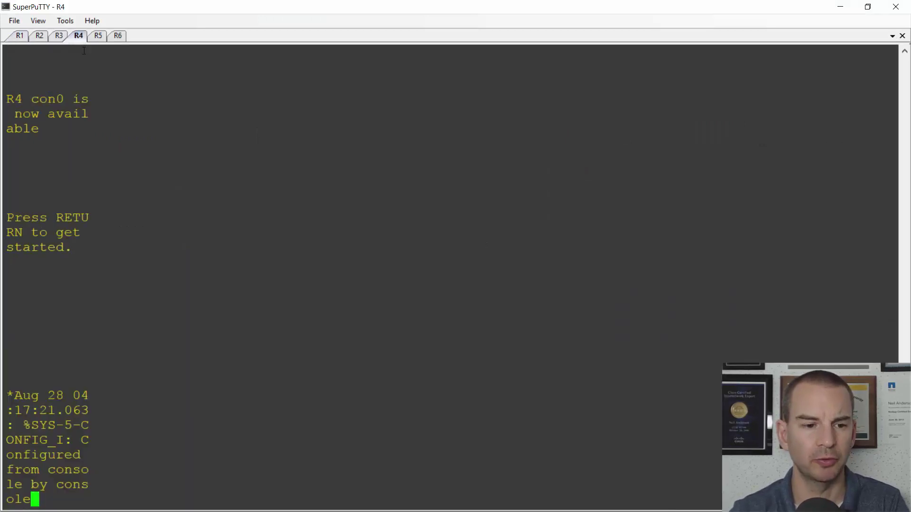
key(Return)
key(Return)
key(Return)
key(Return)
key(Return)
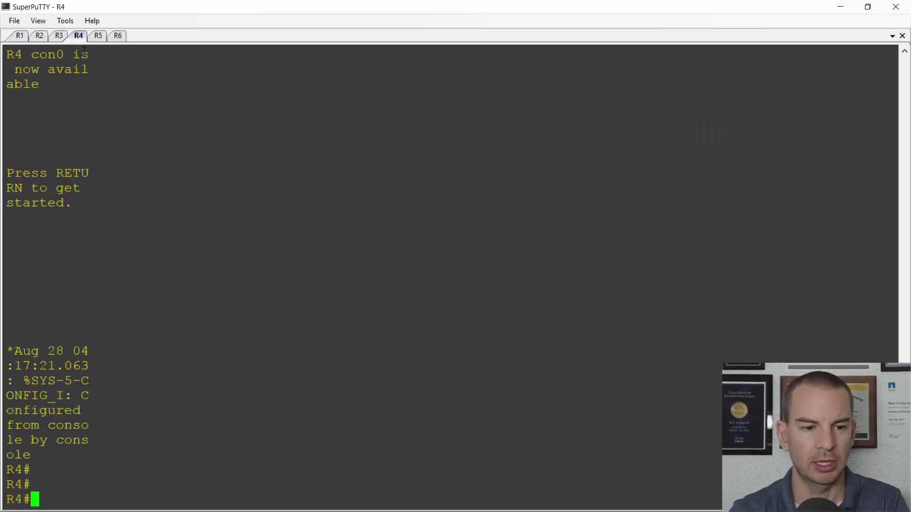
text(sh i)
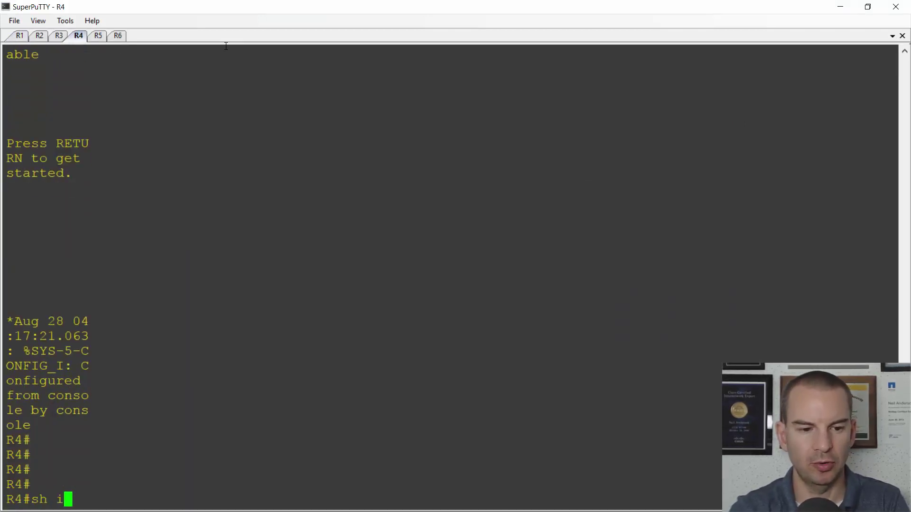
text(p protocols)
key(Return)
key(space)
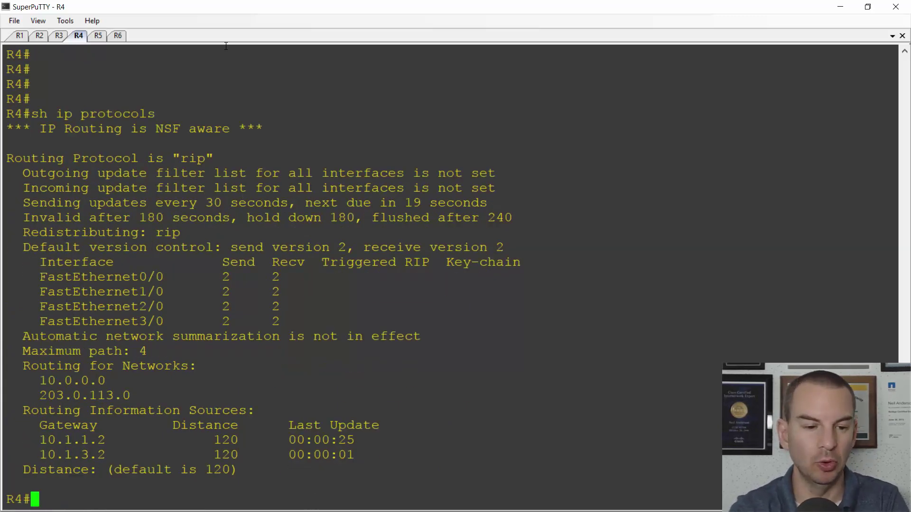
Display R4's routing table and highlight its three RIP-learned routes.
text(sh ip route)
key(Return)
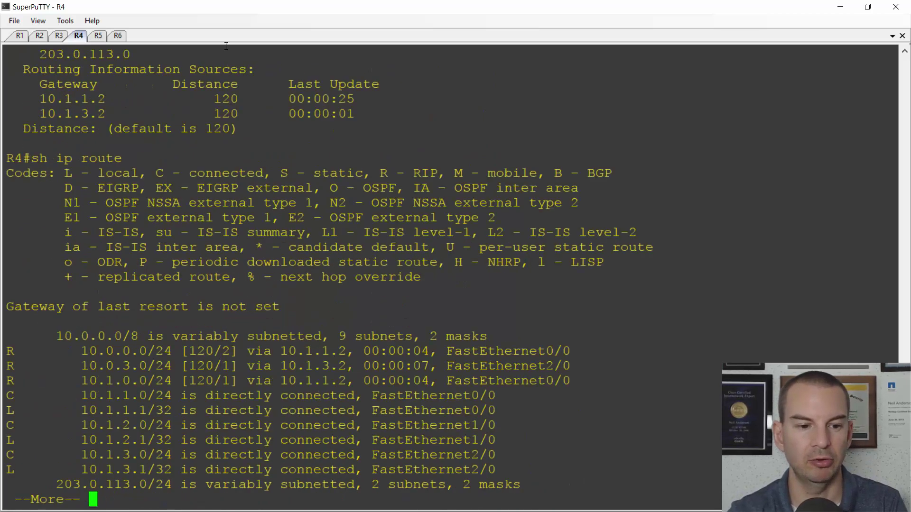
key(space)
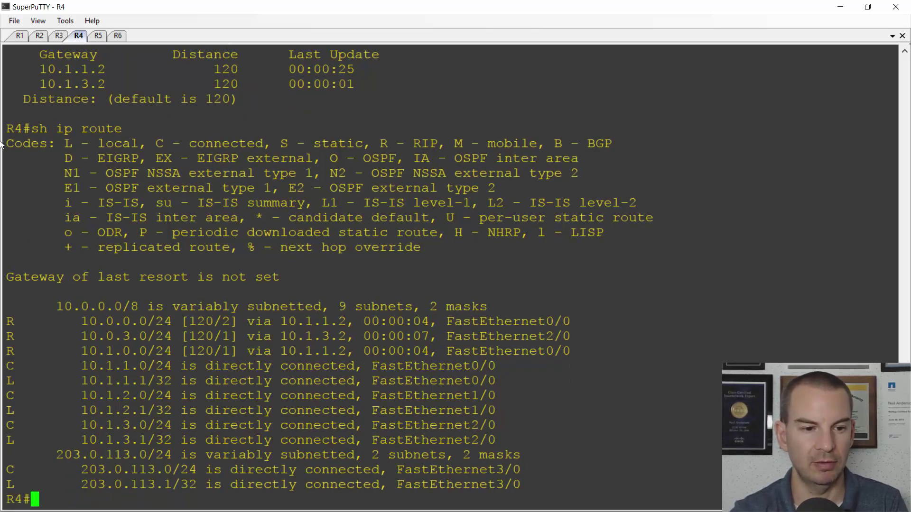
drag(6, 322, 568, 345)
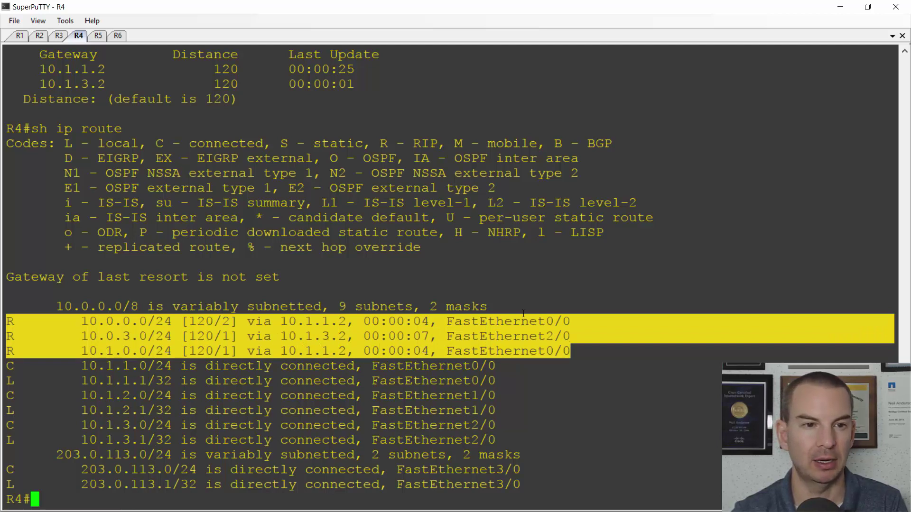
On R1, run 'sh ip protocols' to confirm no routing protocol is running.
click(20, 36)
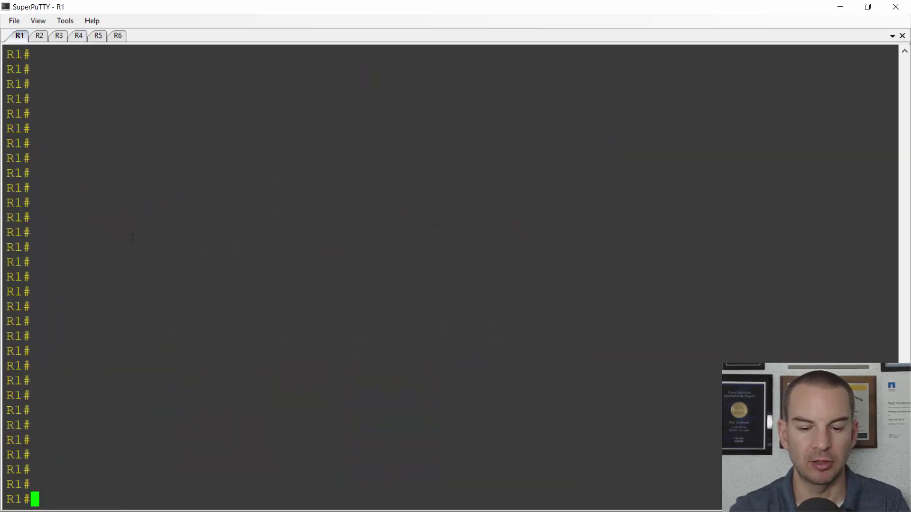
text(sh ip p)
key(BackSpace)
text(port)
key(BackSpace)
key(BackSpace)
key(BackSpace)
text(roto)
key(Return)
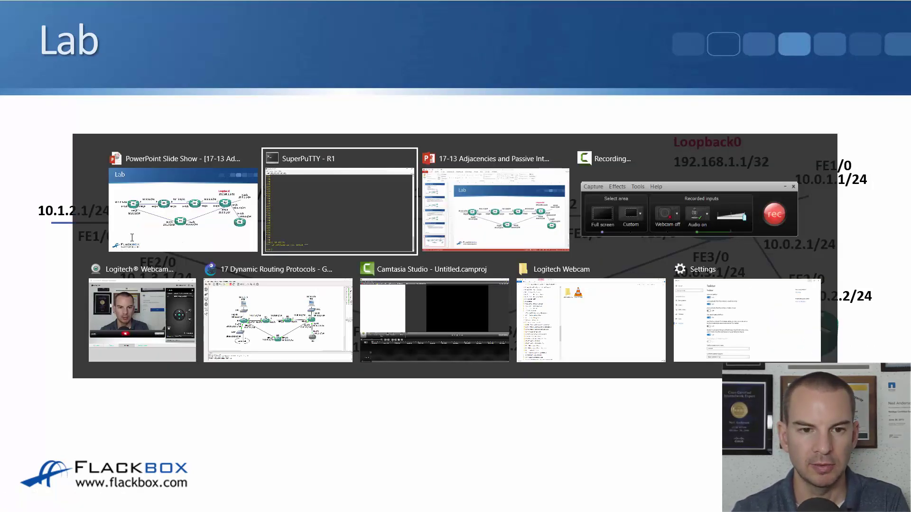
List R1's interfaces 10.0.0.1–10.0.3.1 as up and enter global configuration mode.
text(sh i)
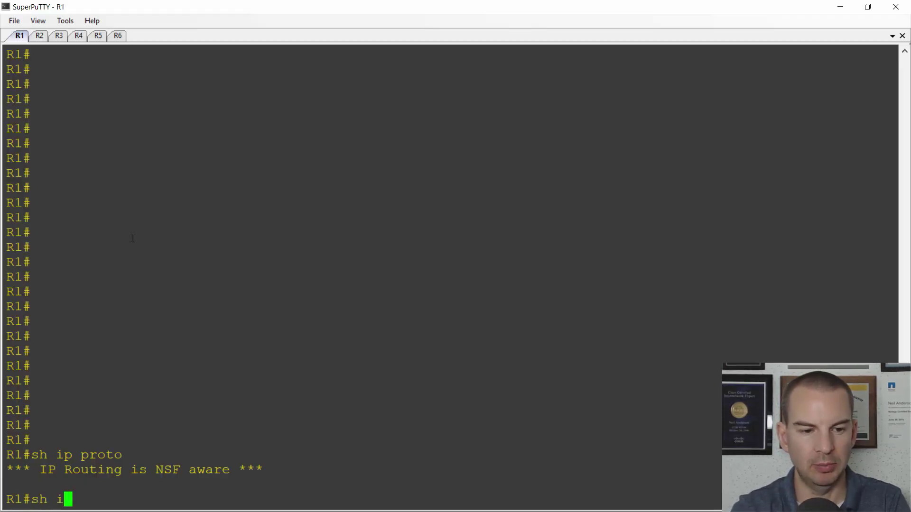
text(p int brief)
key(Return)
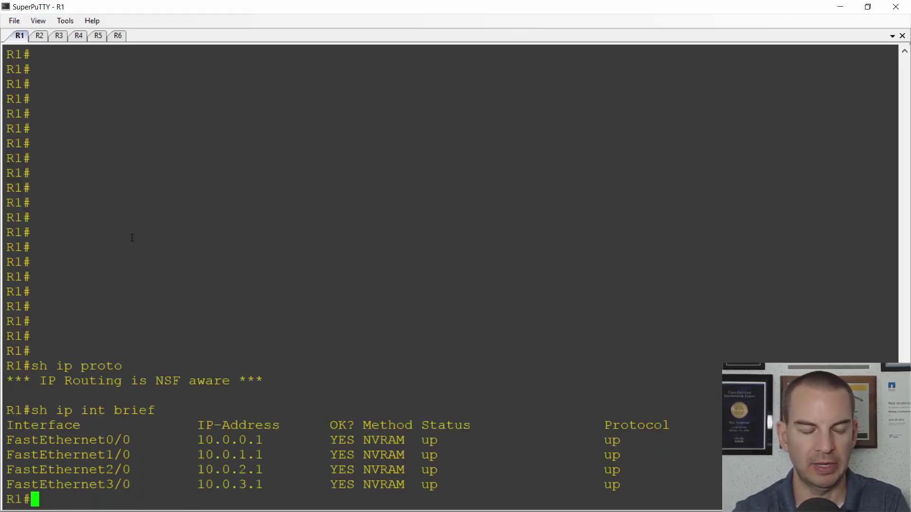
text(config t)
key(Return)
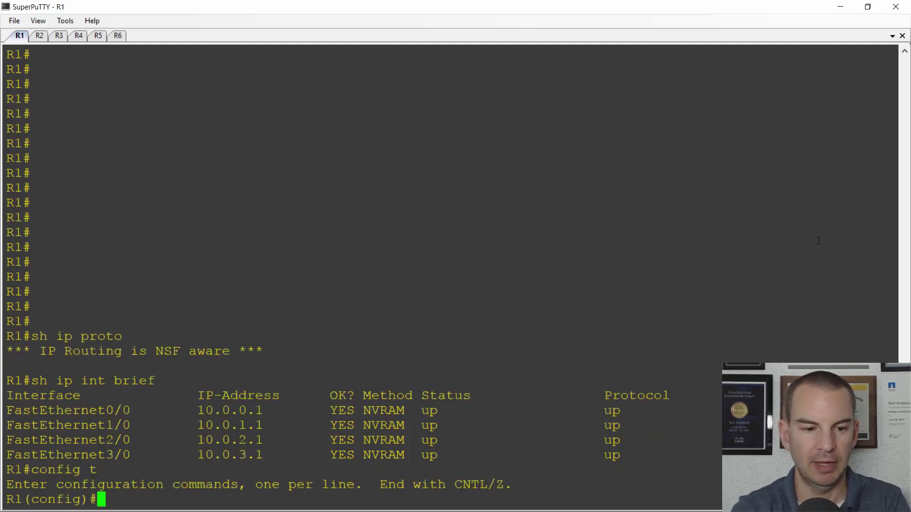
Create Loopback0 on R1 and address it 192.168.1.1 with mask 255.255.255.255.
text(int loopb)
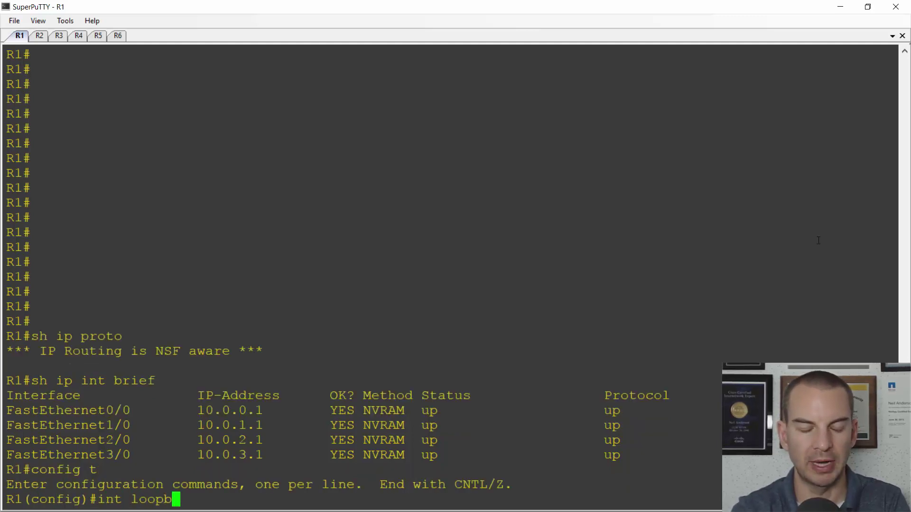
key(Tab)
text(0)
key(Return)
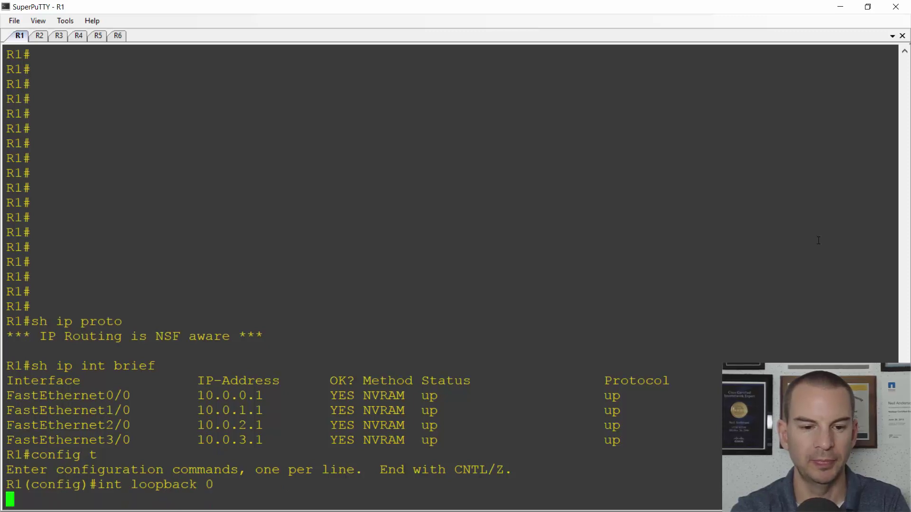
text(ip add)
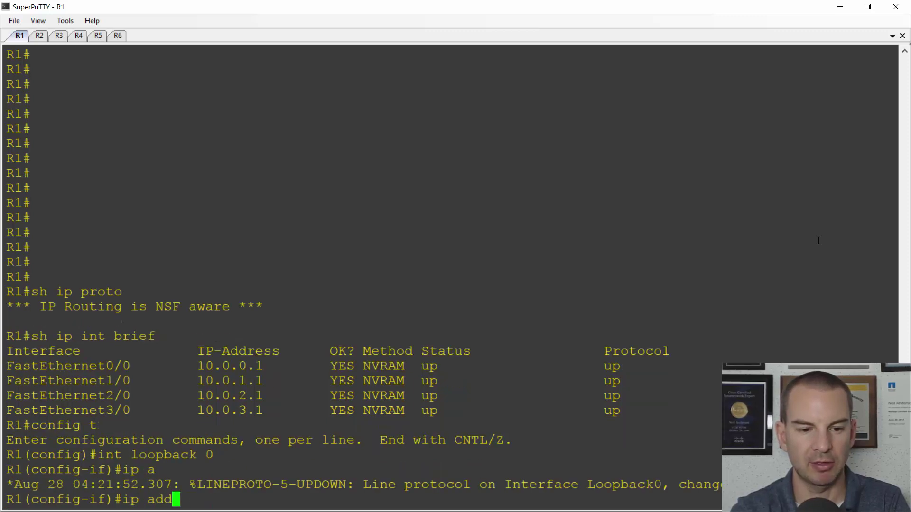
text( 192.16)
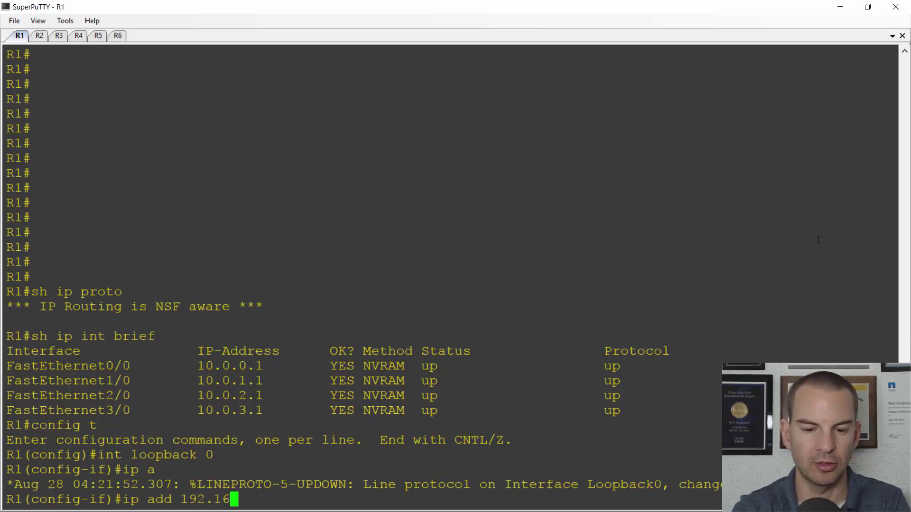
text(8.1.1 )
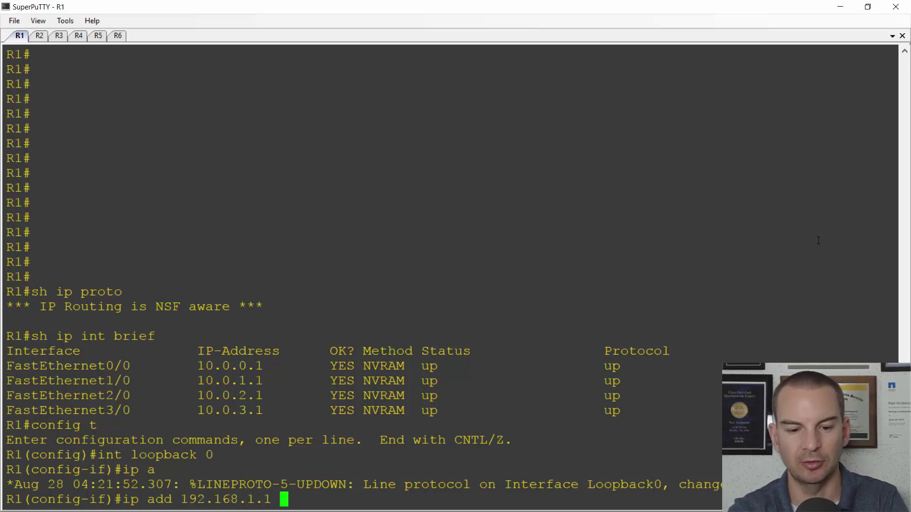
text(255.255.2)
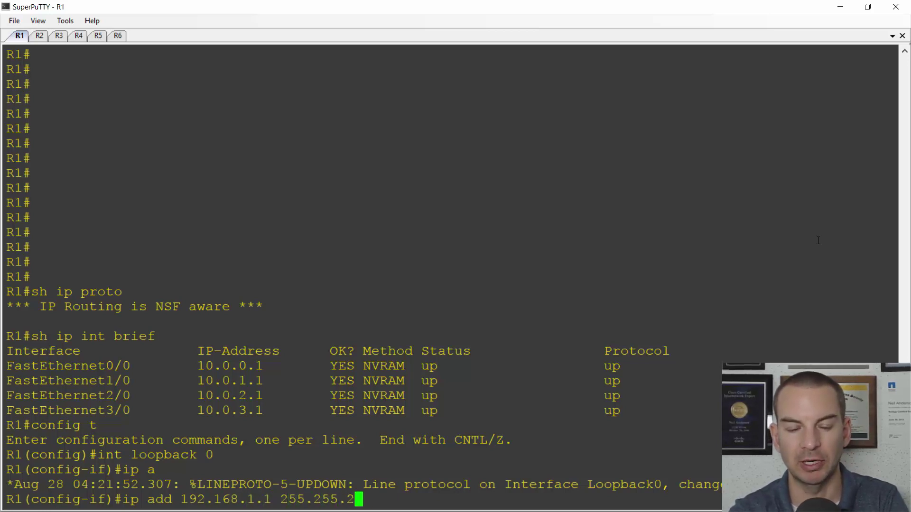
text(55.255)
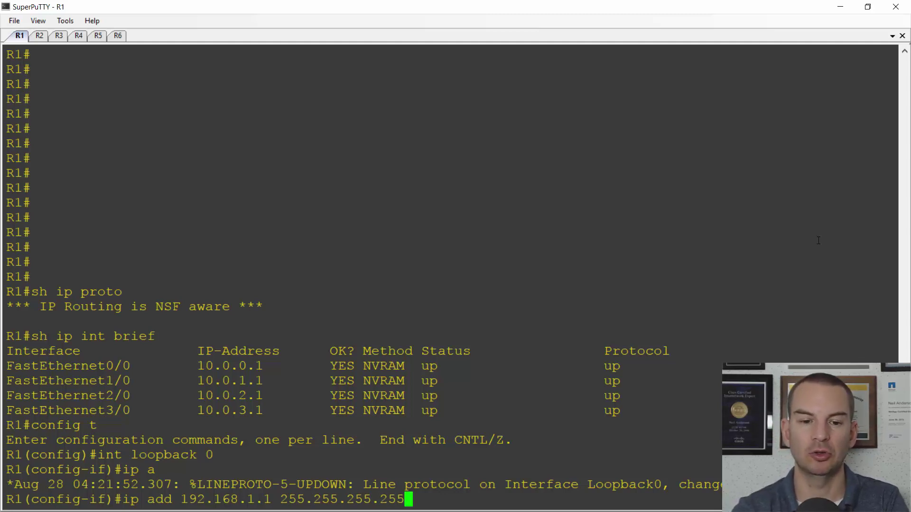
key(Return)
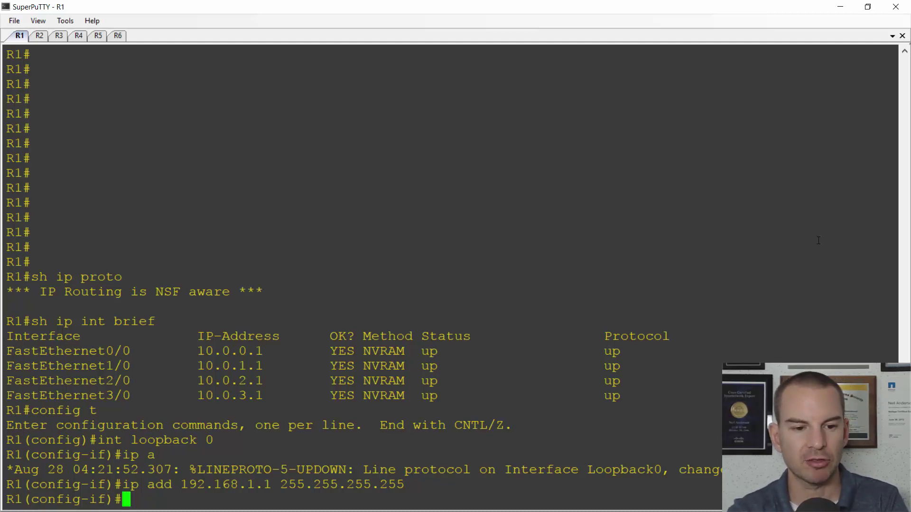
Enable RIP version 2 on R1 with auto-summary disabled.
text(exit)
key(Return)
text(router)
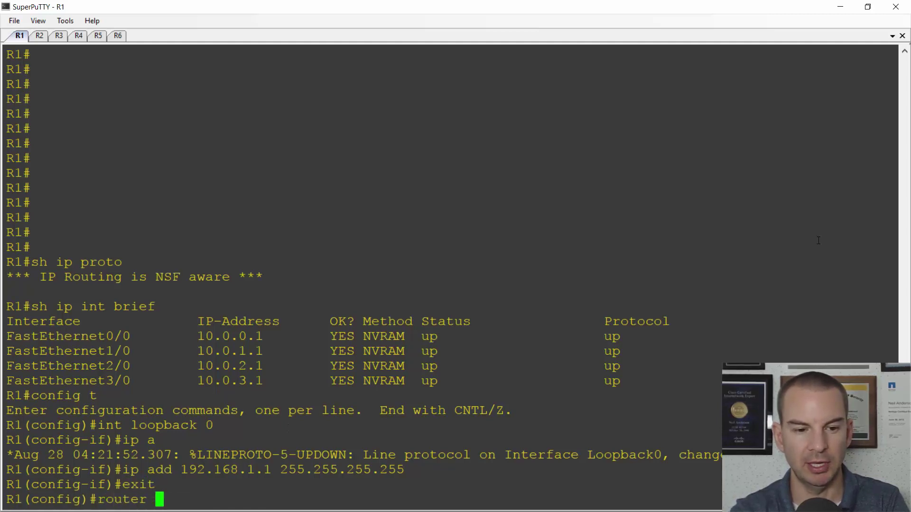
text(rip)
key(Return)
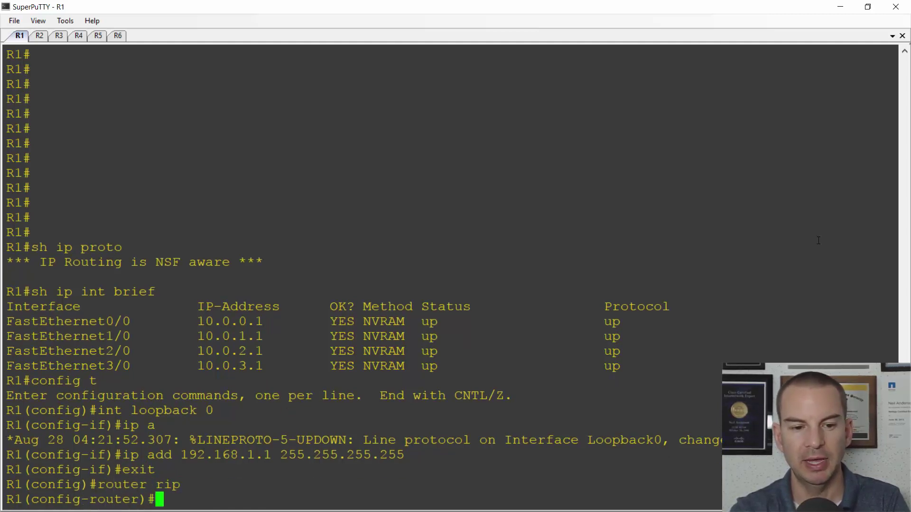
text(version 2)
key(Return)
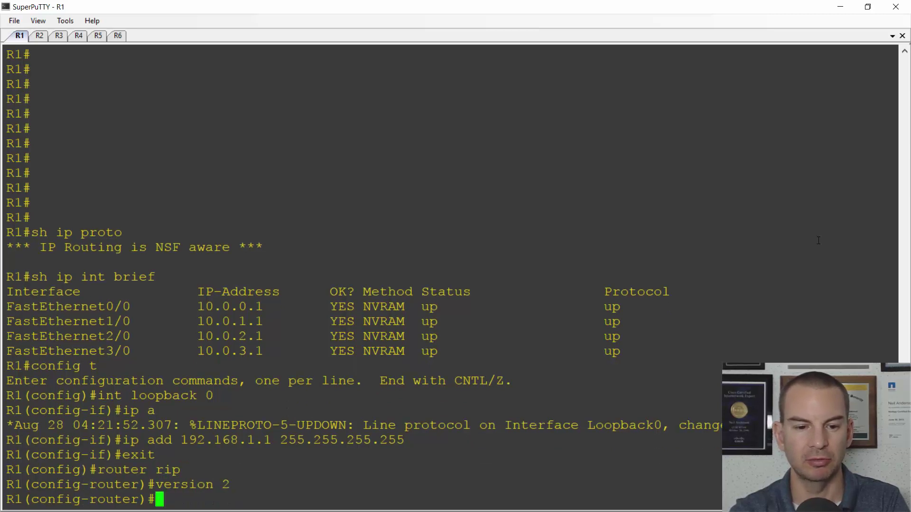
text(no auto)
key(Tab)
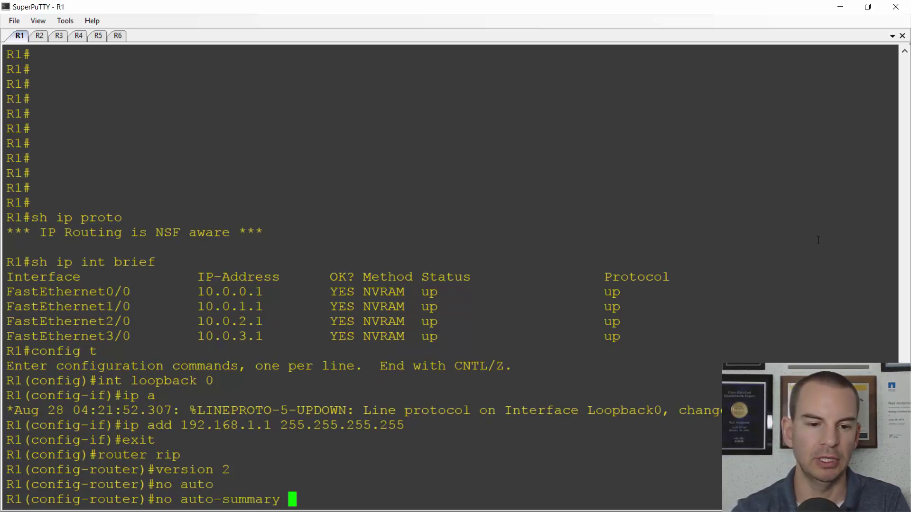
key(Return)
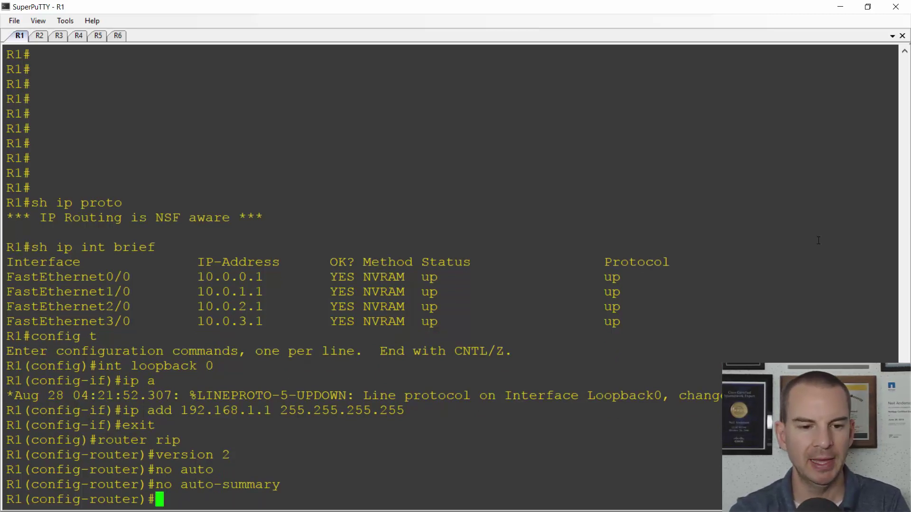
Make Loopback0 a passive RIP interface and begin a second passive-interface command.
text(pass)
key(Tab)
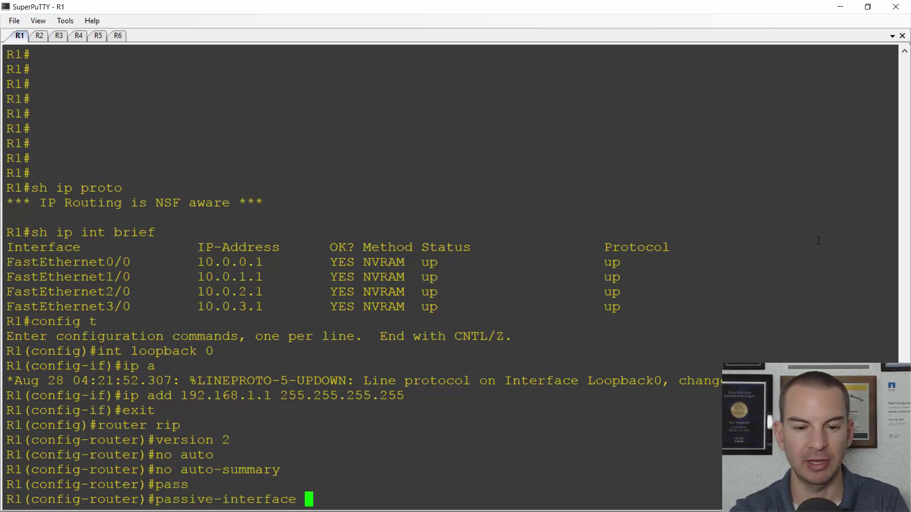
text(loop)
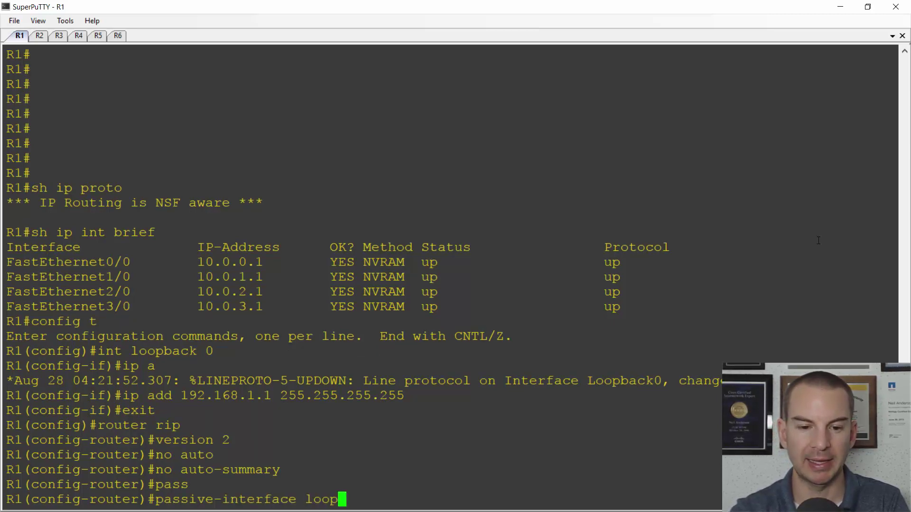
text(0)
key(Return)
text(paa)
key(BackSpace)
text(ssive)
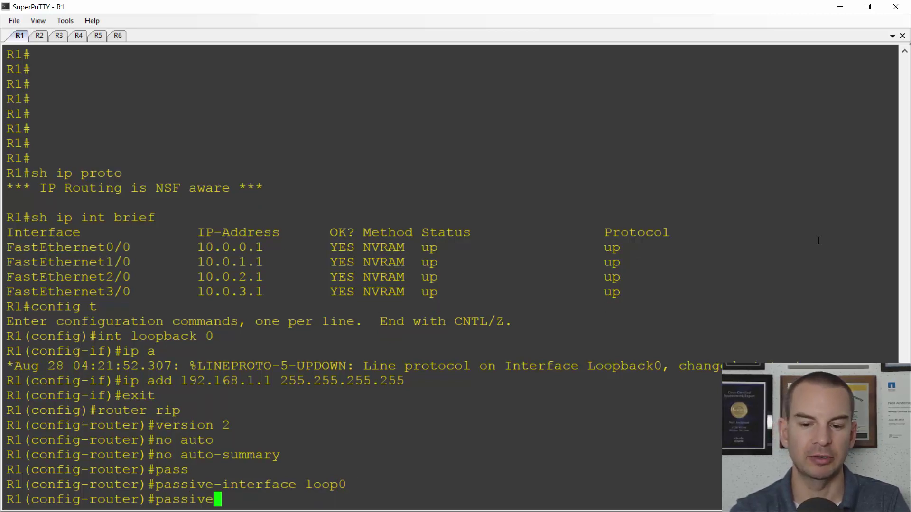
text(-interface)
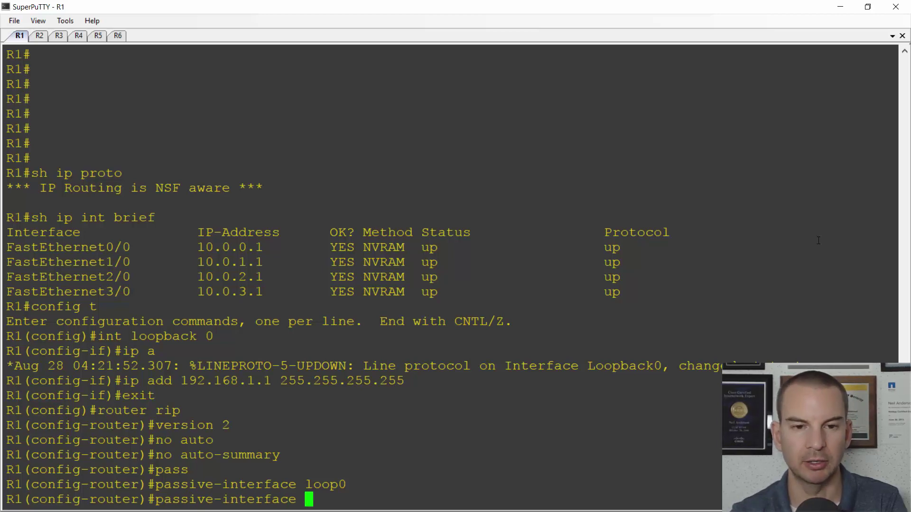
key(alt+Tab)
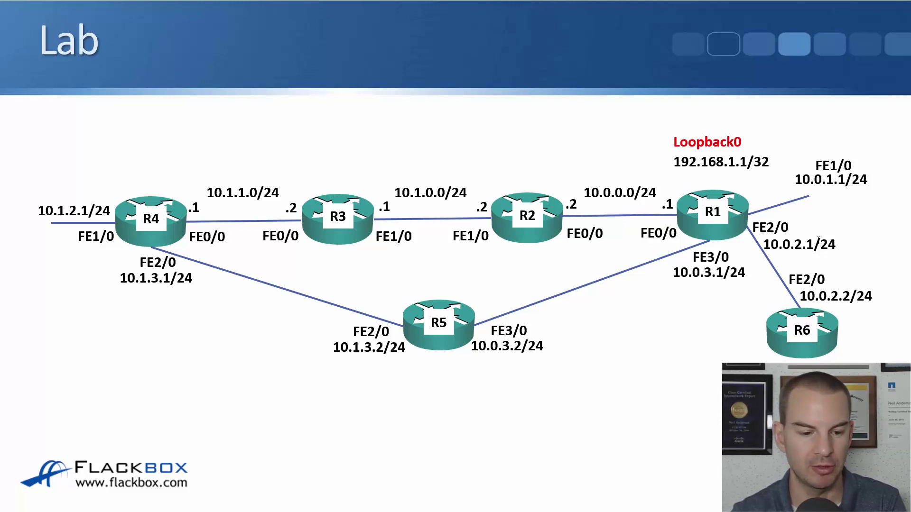
Make FastEthernet2/0 a passive interface in R1's RIP configuration.
key(alt+Tab)
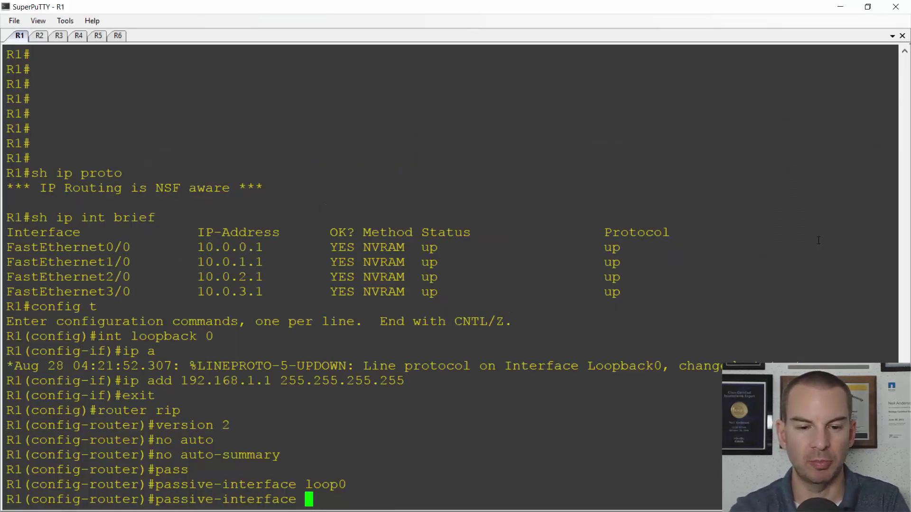
text(f)
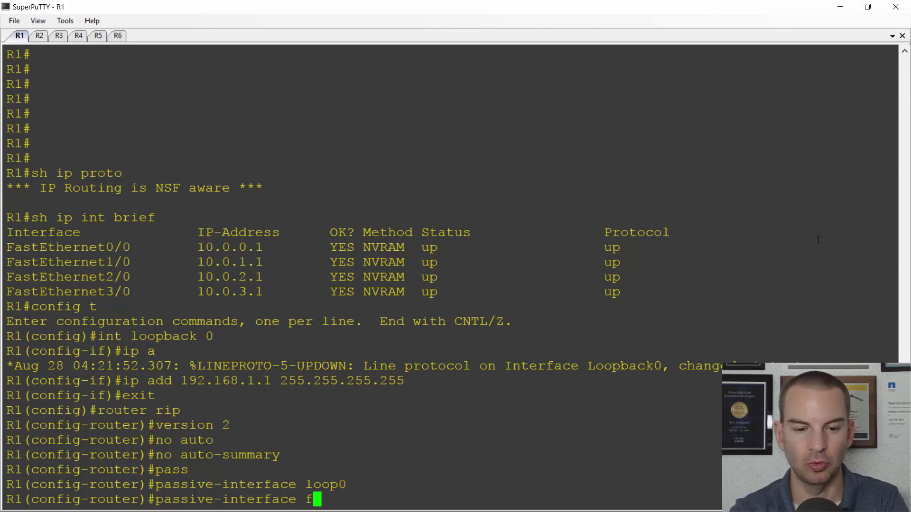
text(2/0)
key(Return)
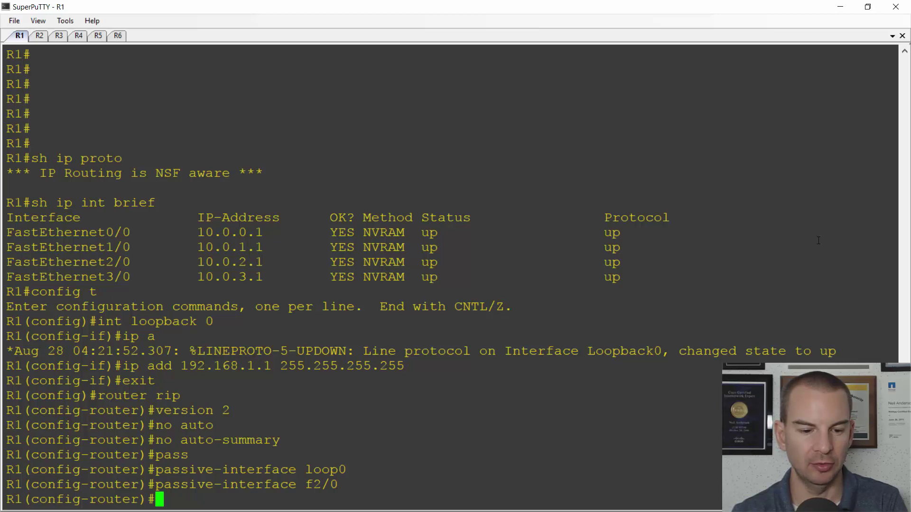
key(alt+Tab)
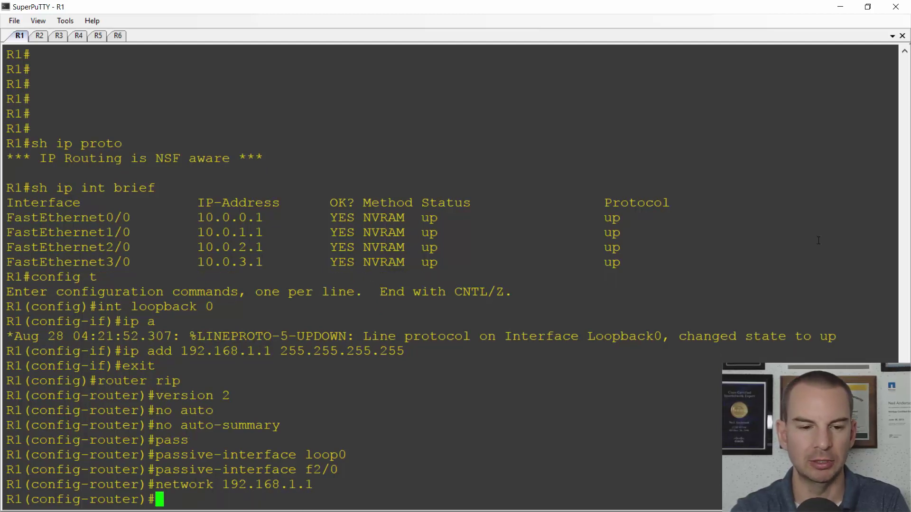
Add network 10.0.0.0 to R1's RIP and return to the R1# prompt.
text(network)
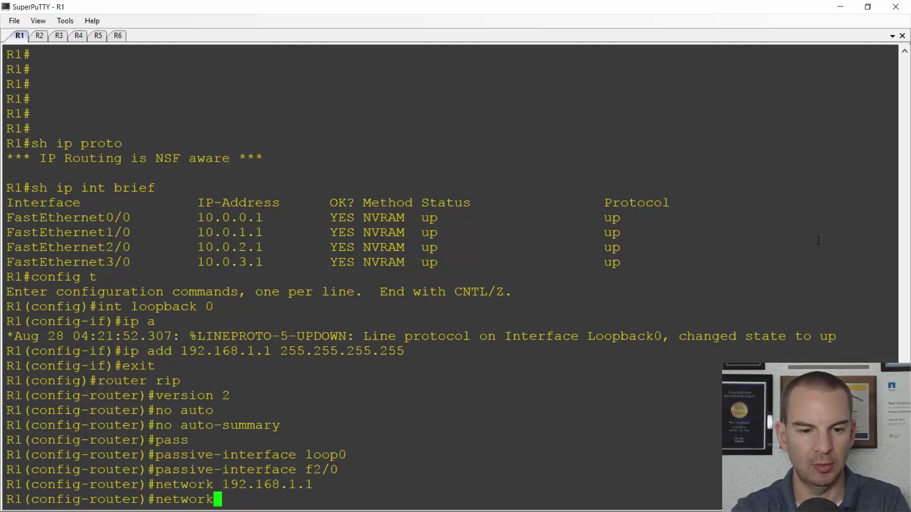
text( 10.0.0.0)
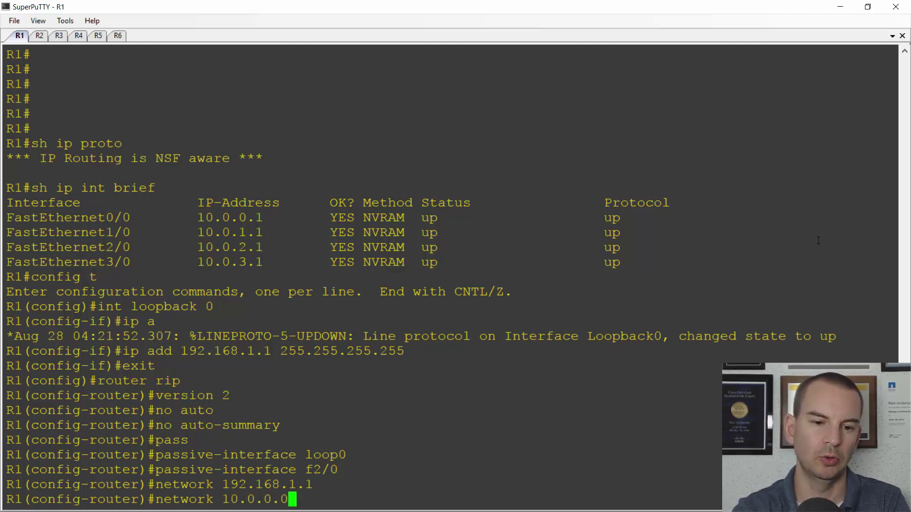
key(Return)
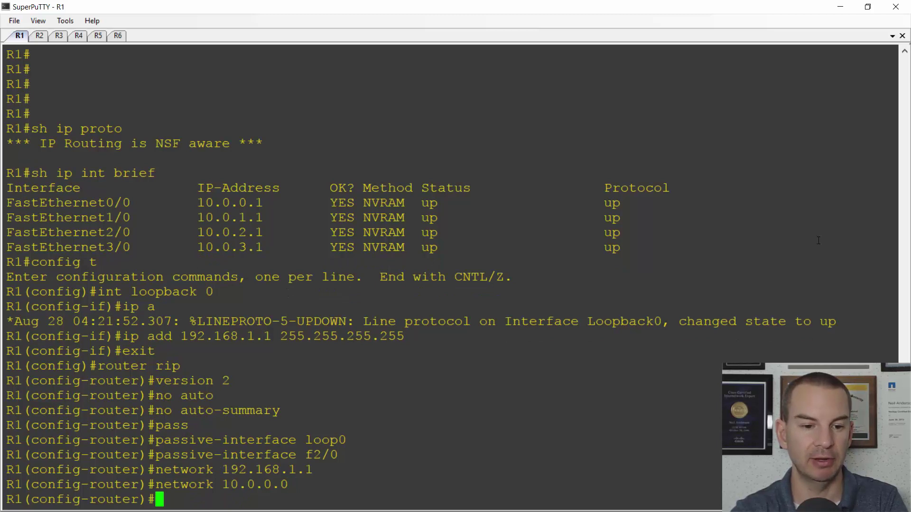
text(end)
key(Return)
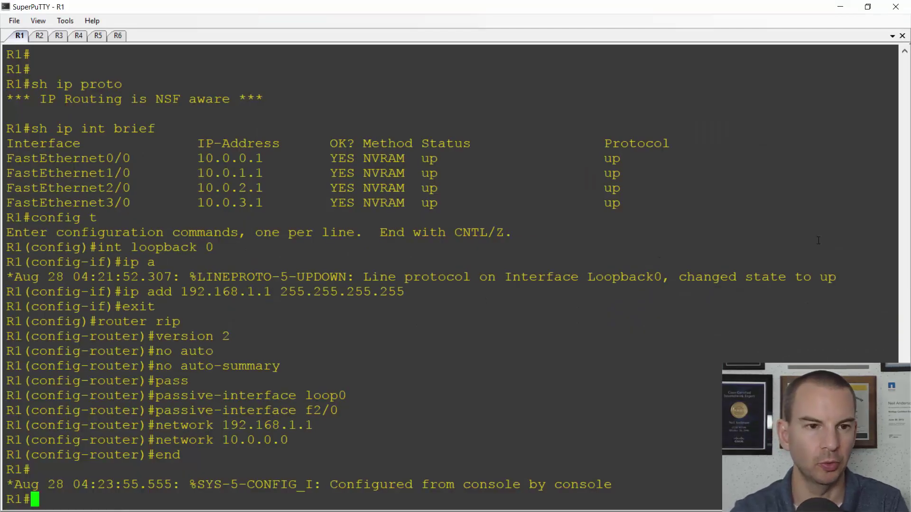
On R4, show the routing table and highlight RIP routes to 10.0.1.0, 10.0.2.0 and 192.168.1.1.
click(77, 35)
text(sh ip route)
key(Return)
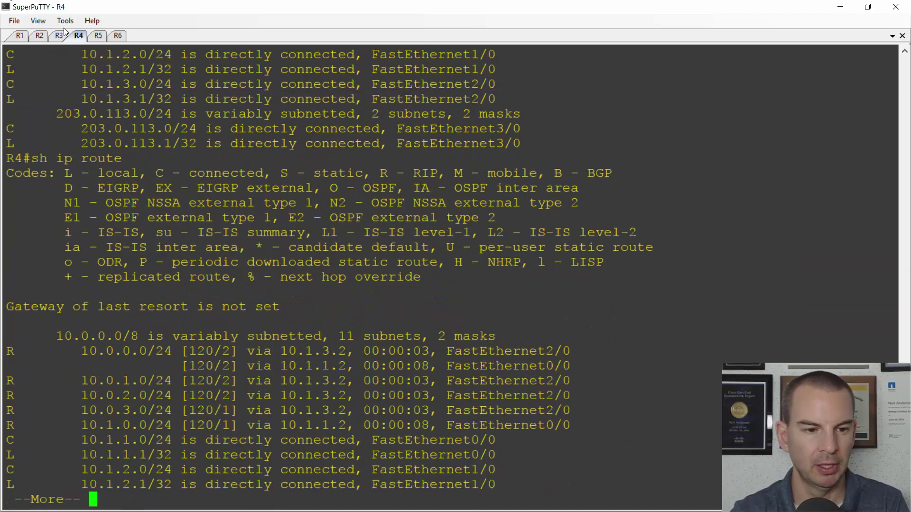
key(space)
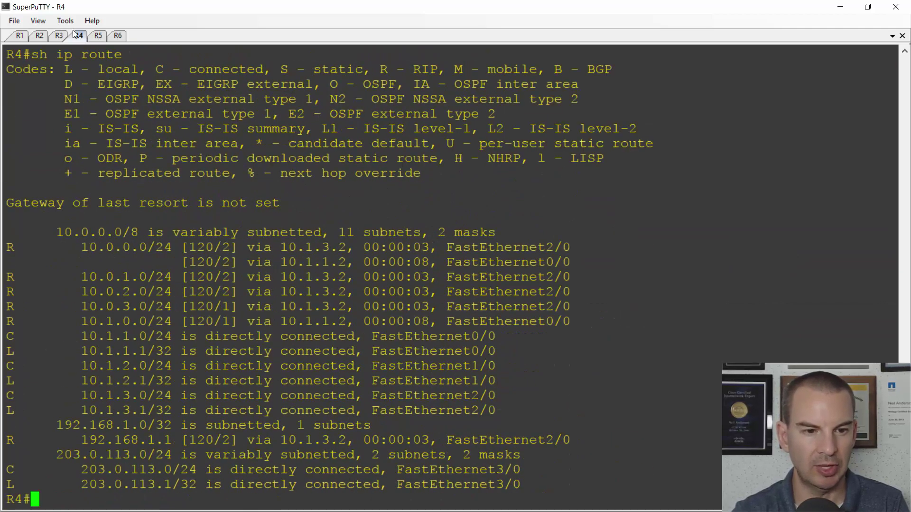
drag(5, 277, 568, 291)
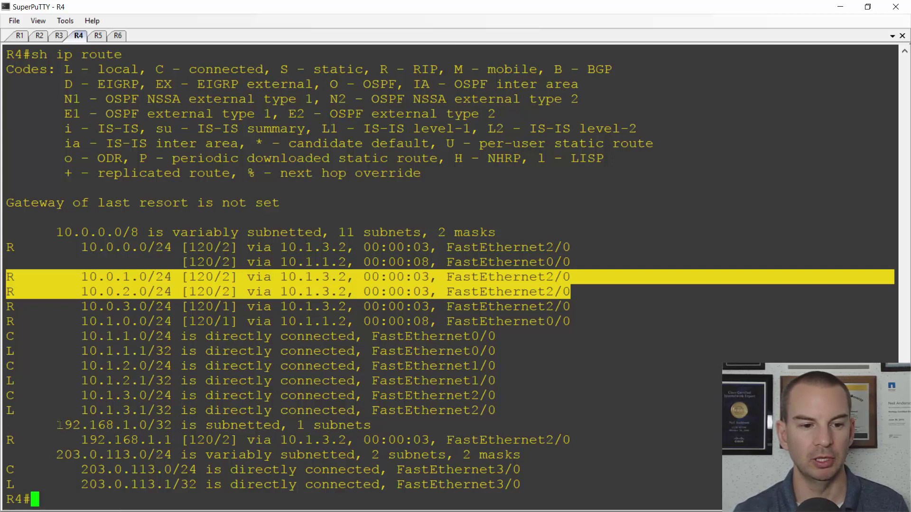
drag(56, 425, 166, 424)
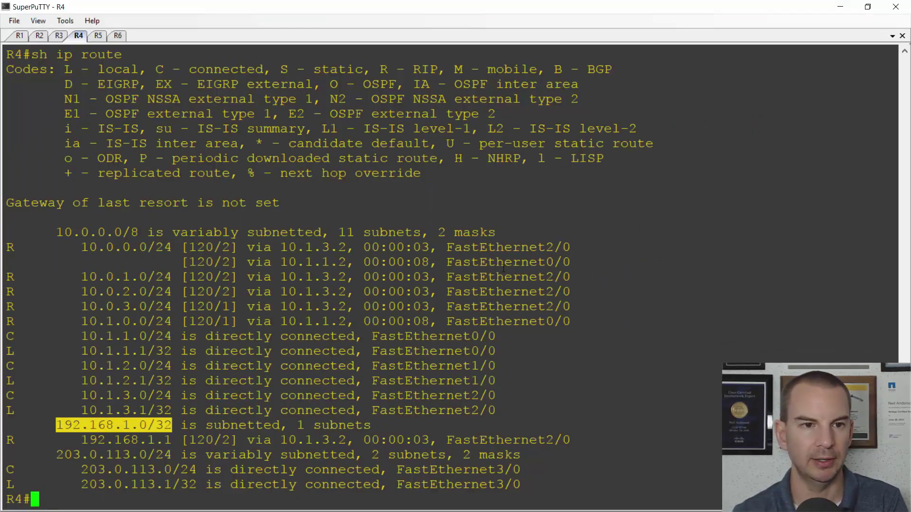
On R6, highlight its RIP config, exit configuration mode, and show a routing table without RIP routes.
click(118, 35)
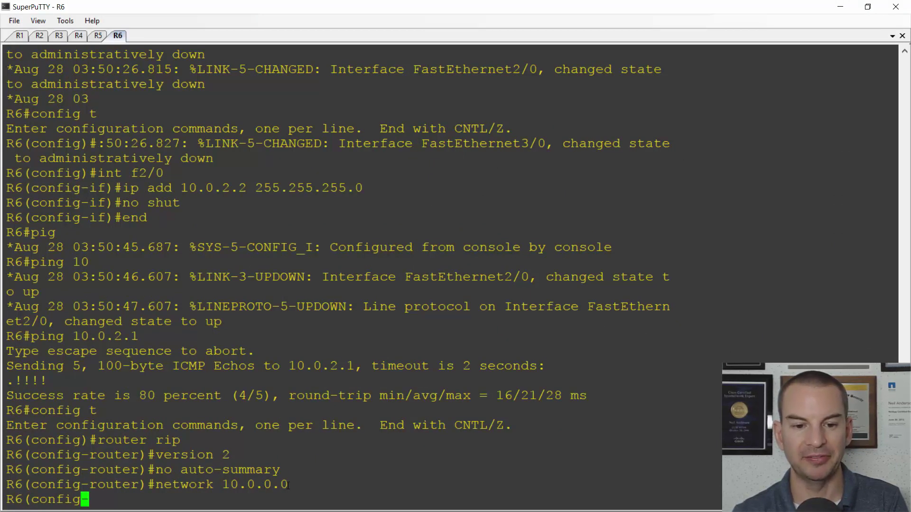
drag(288, 486, 9, 439)
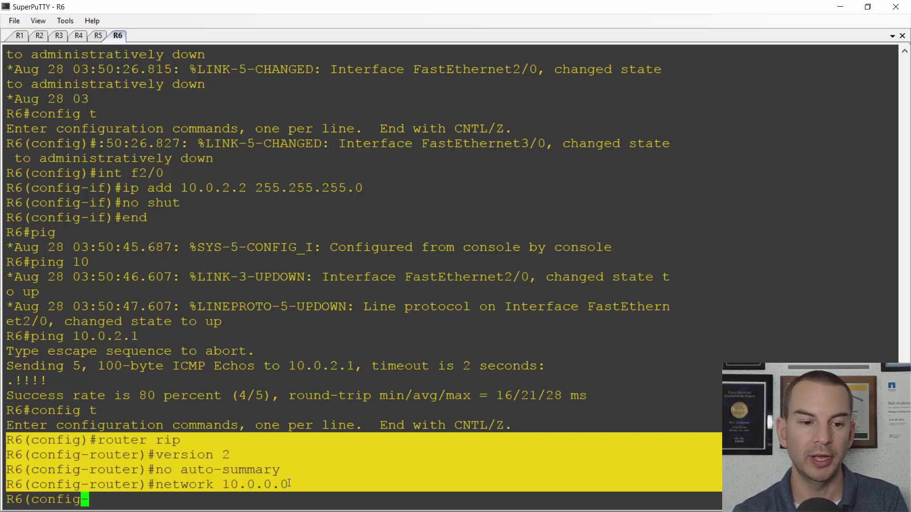
key(Return)
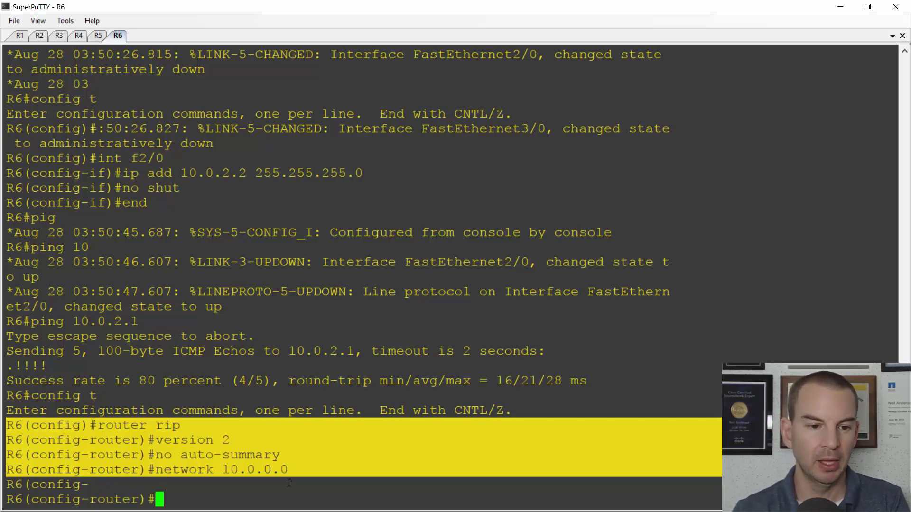
key(Return)
text(end)
key(Return)
key(Return)
key(Return)
key(Return)
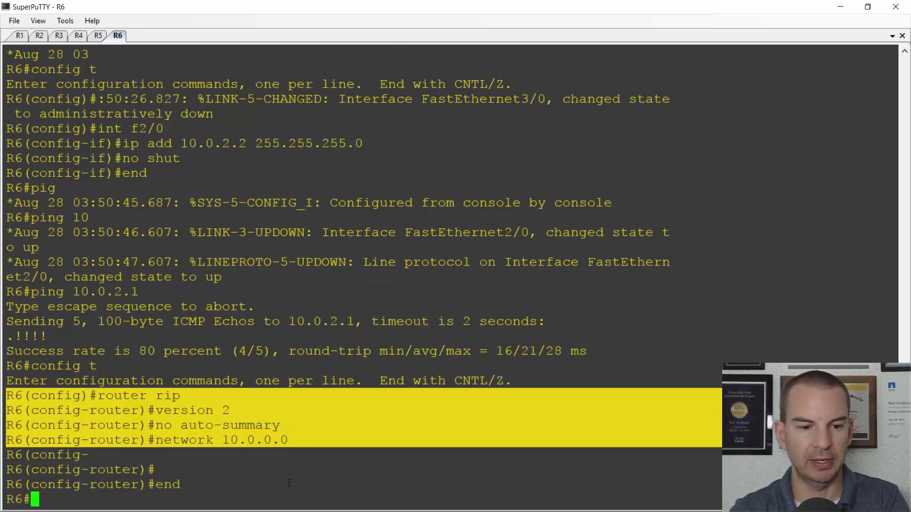
text(sh ip route)
key(Return)
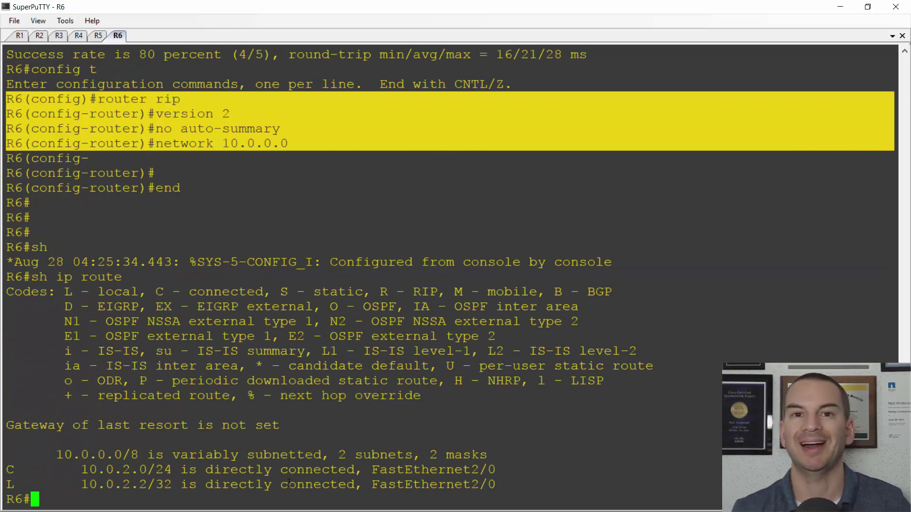